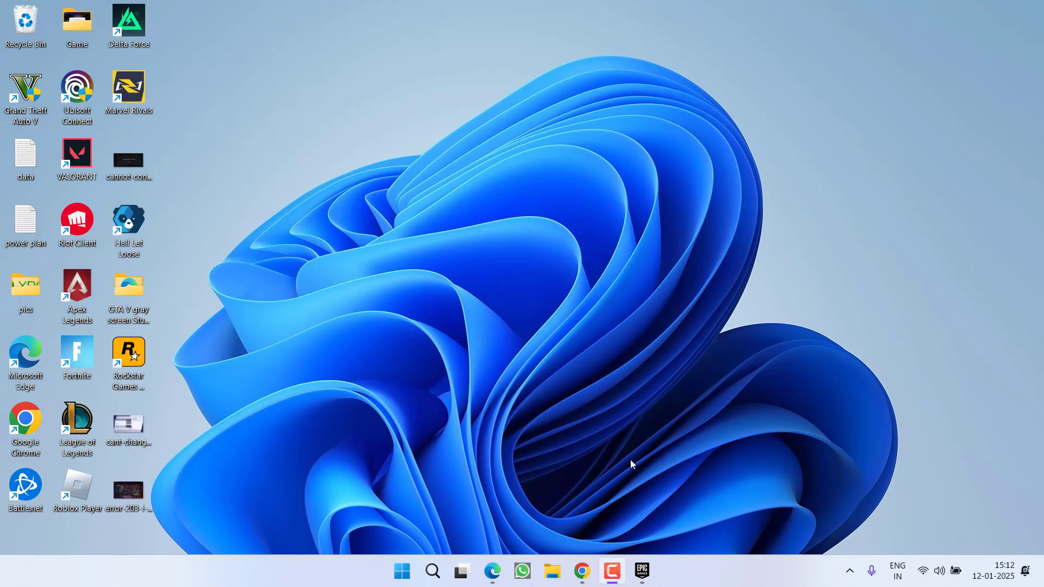
Run winver to confirm Windows 23H2 (OS Build 22631.3007), then bring up Settings.
{"action": "right_click", "coordinate": [403, 571]}
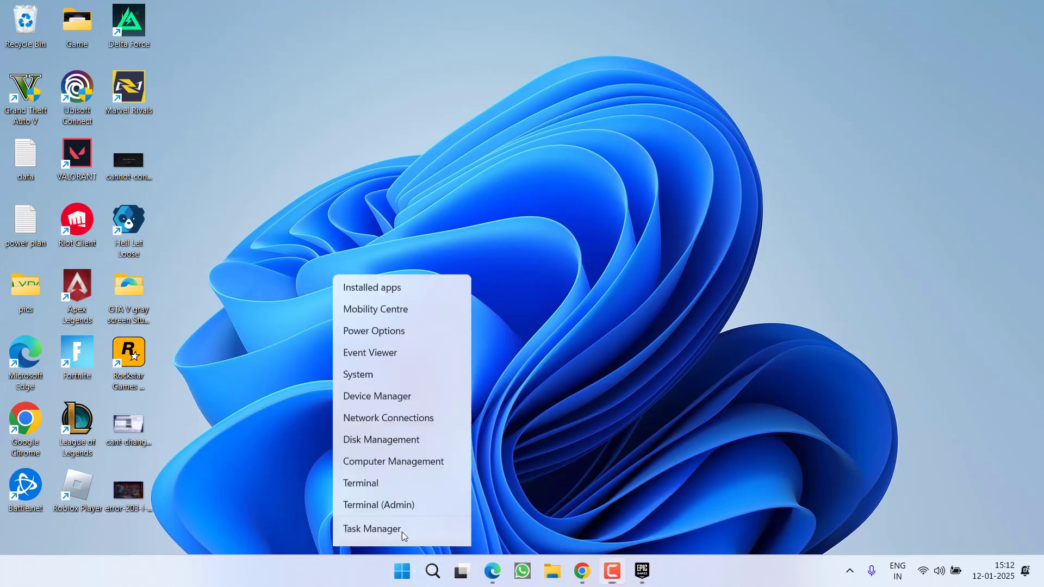
{"action": "left_click", "coordinate": [363, 496]}
{"action": "type", "text": "wi"}
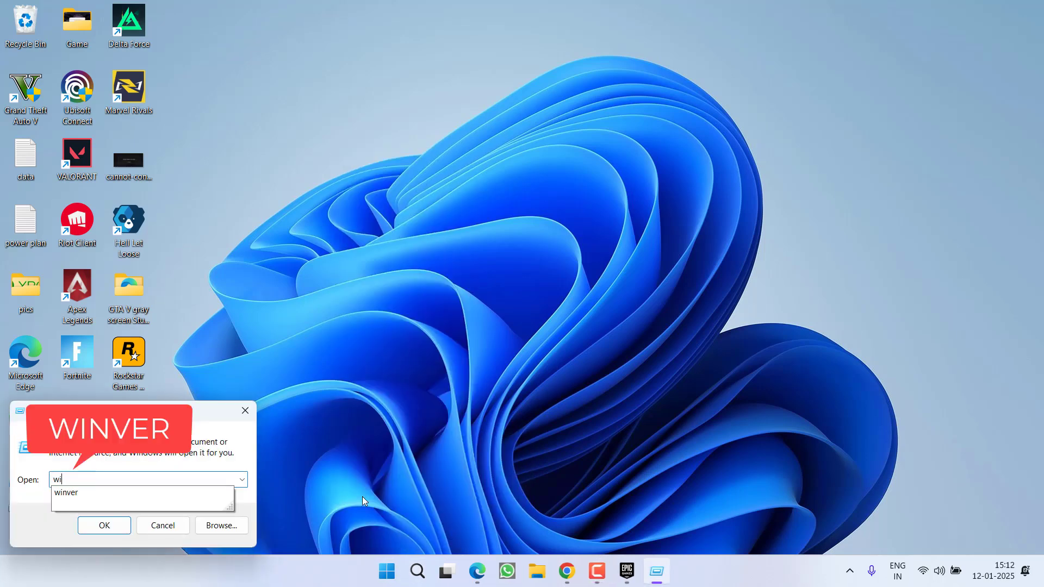
{"action": "type", "text": "nver"}
{"action": "key", "text": "Return"}
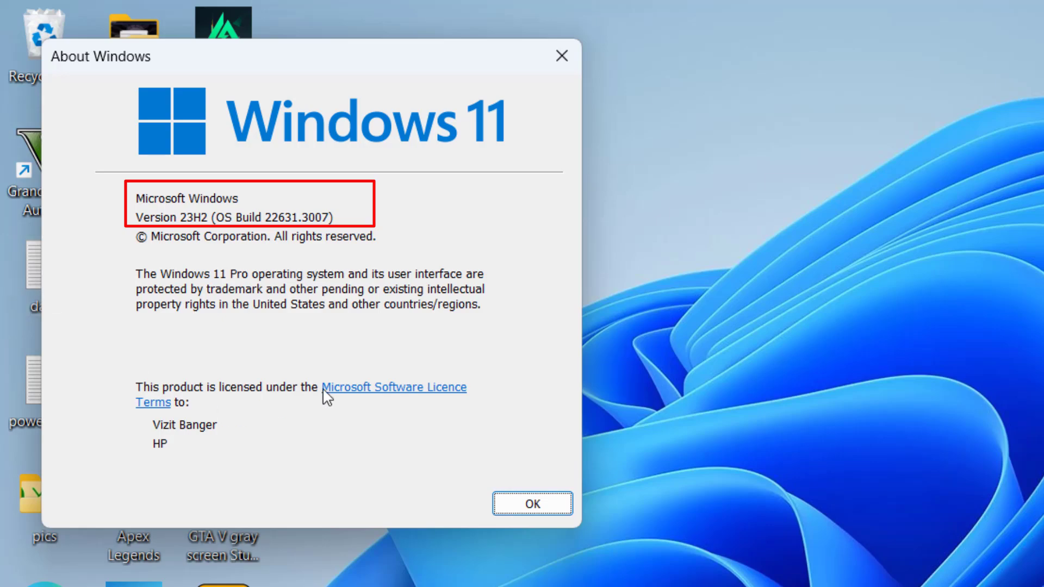
{"action": "left_click", "coordinate": [527, 503]}
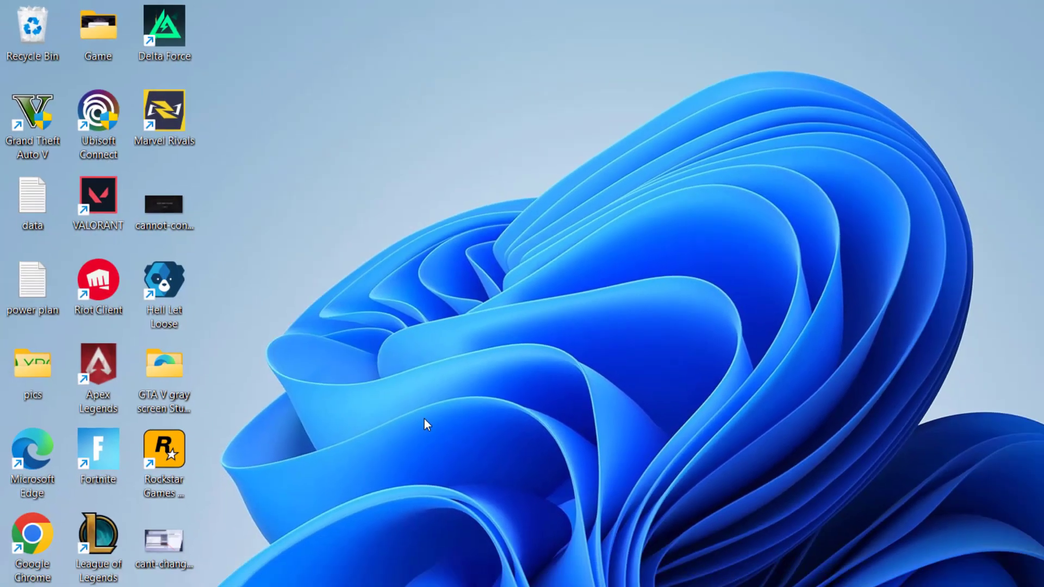
{"action": "key", "text": "super+i"}
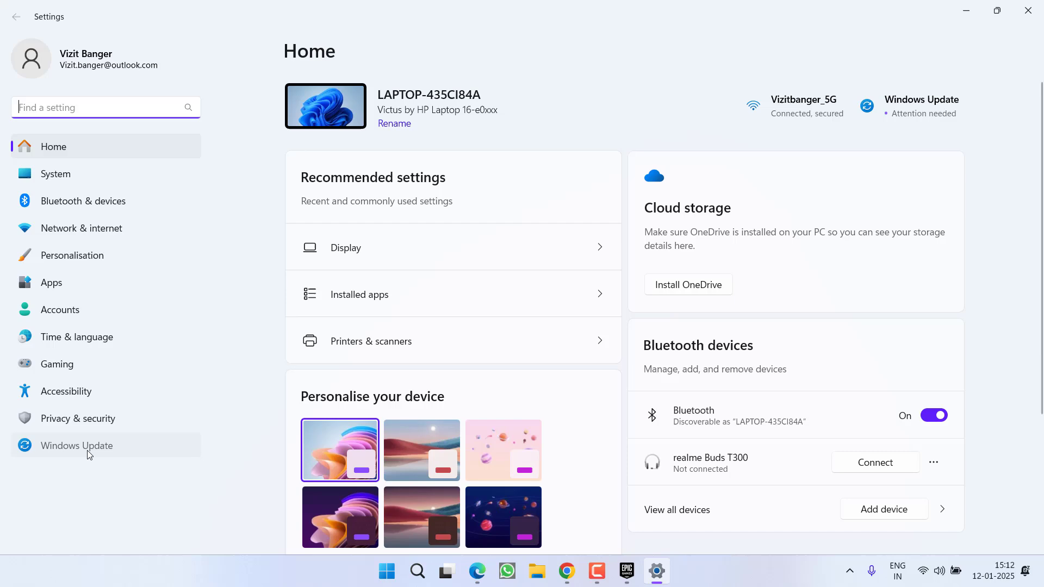
View the Windows Update page and its list of pending updates.
{"action": "left_click", "coordinate": [90, 451]}
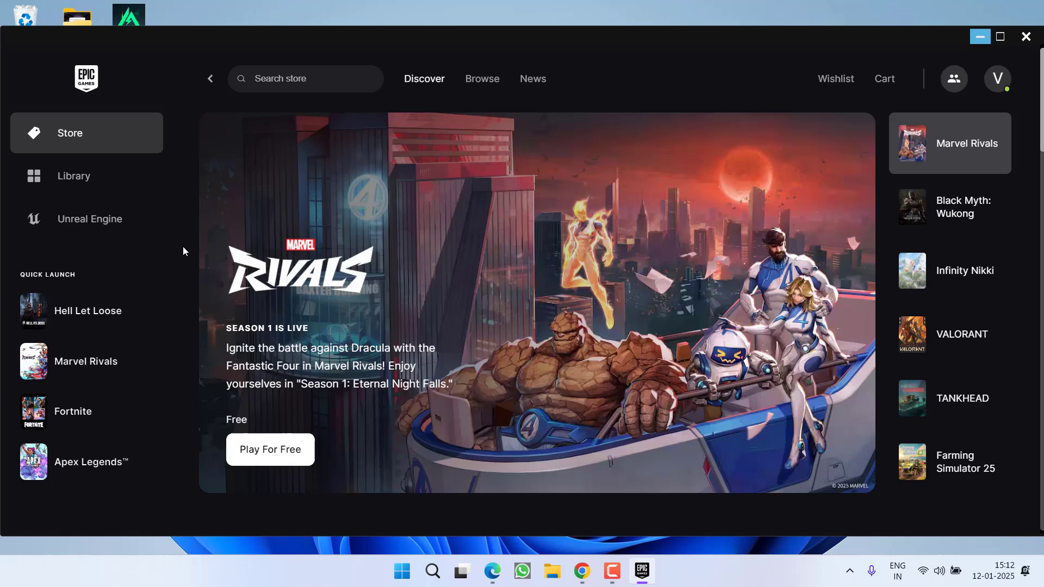
Enable Marvel Rivals' custom launch options with the -dx11 argument in the Library.
{"action": "left_click", "coordinate": [77, 182]}
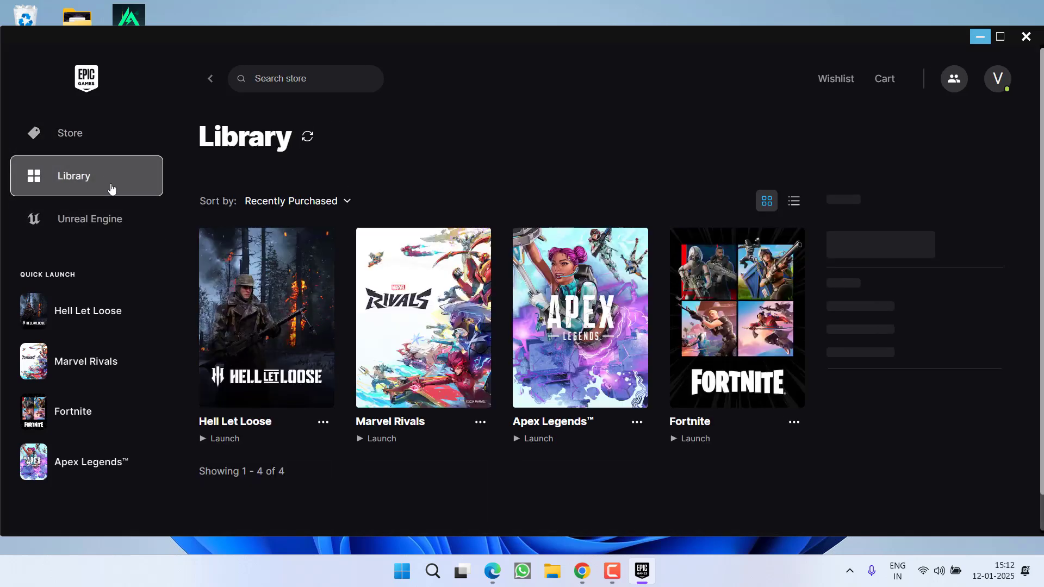
{"action": "scroll", "coordinate": [455, 137], "scroll_direction": "down", "scroll_amount": 2}
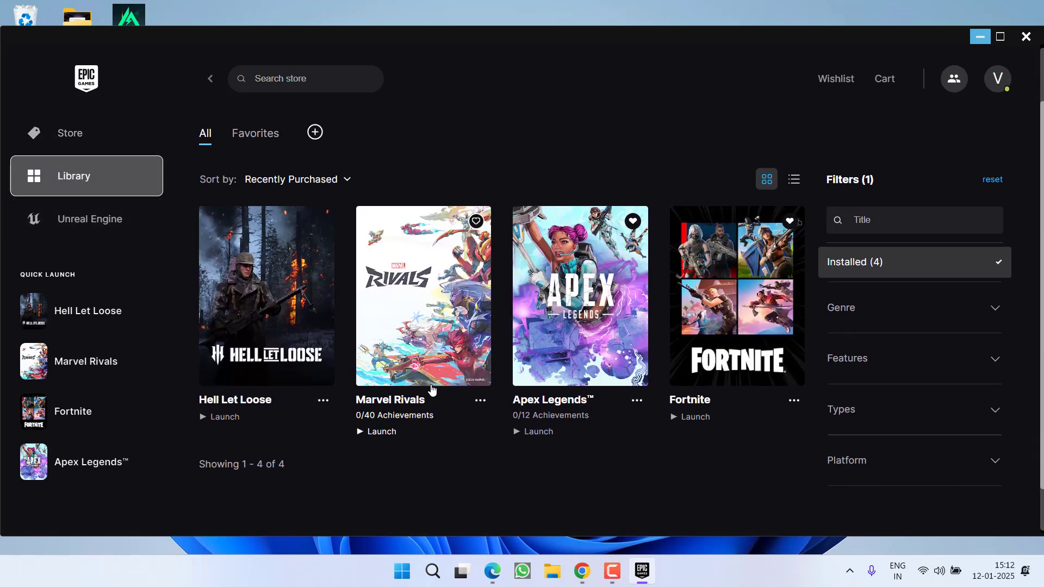
{"action": "left_click", "coordinate": [480, 401]}
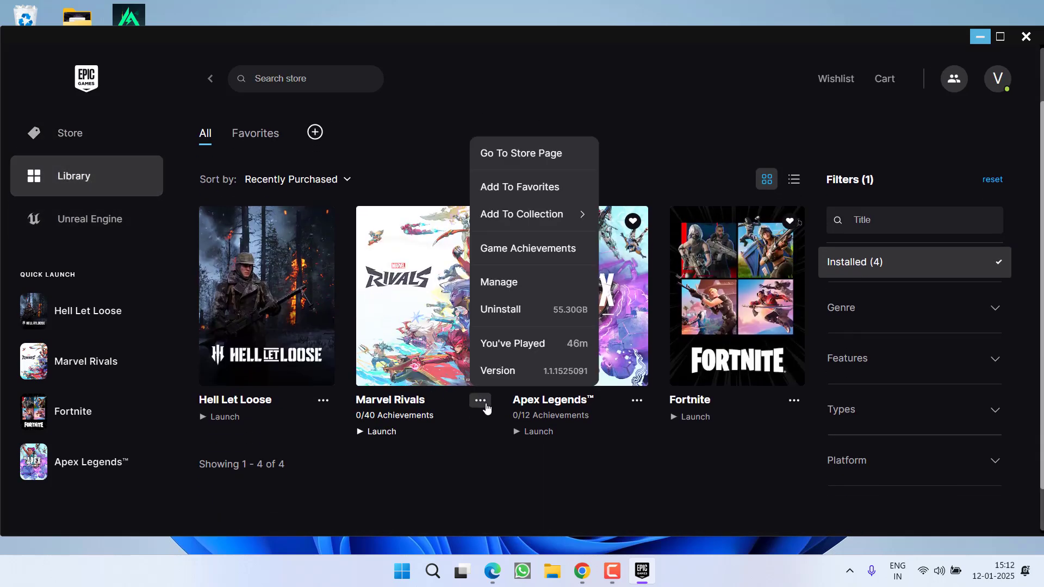
{"action": "left_click", "coordinate": [524, 284]}
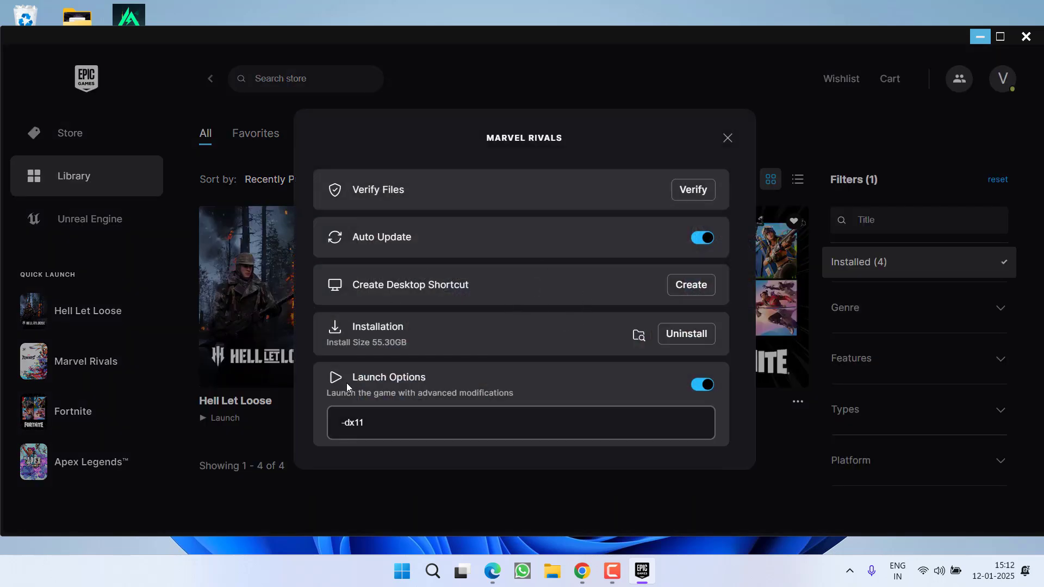
{"action": "left_click", "coordinate": [701, 385]}
{"action": "left_click", "coordinate": [377, 422]}
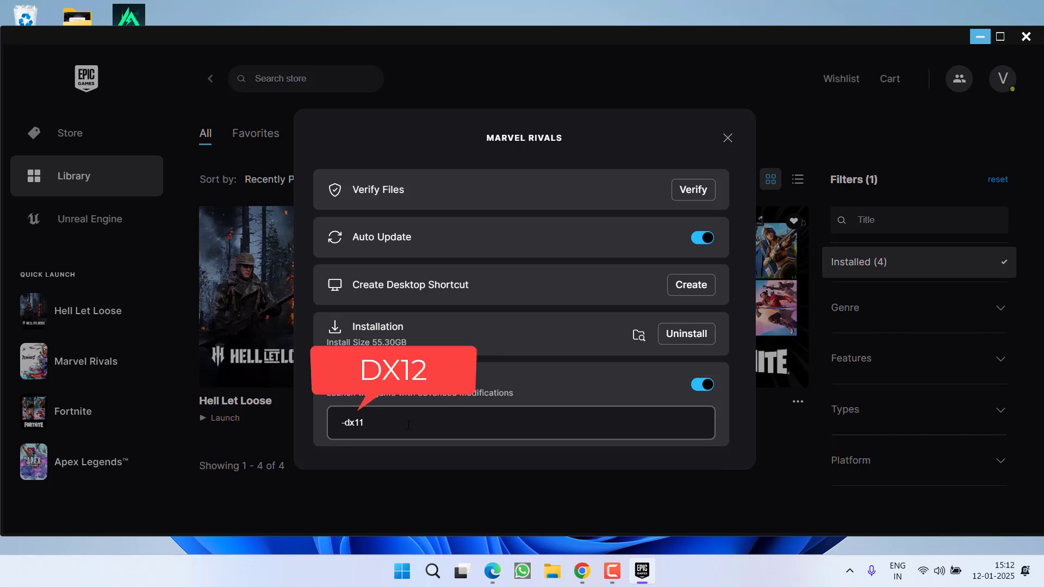
{"action": "type", "text": "2"}
{"action": "left_click", "coordinate": [728, 137]}
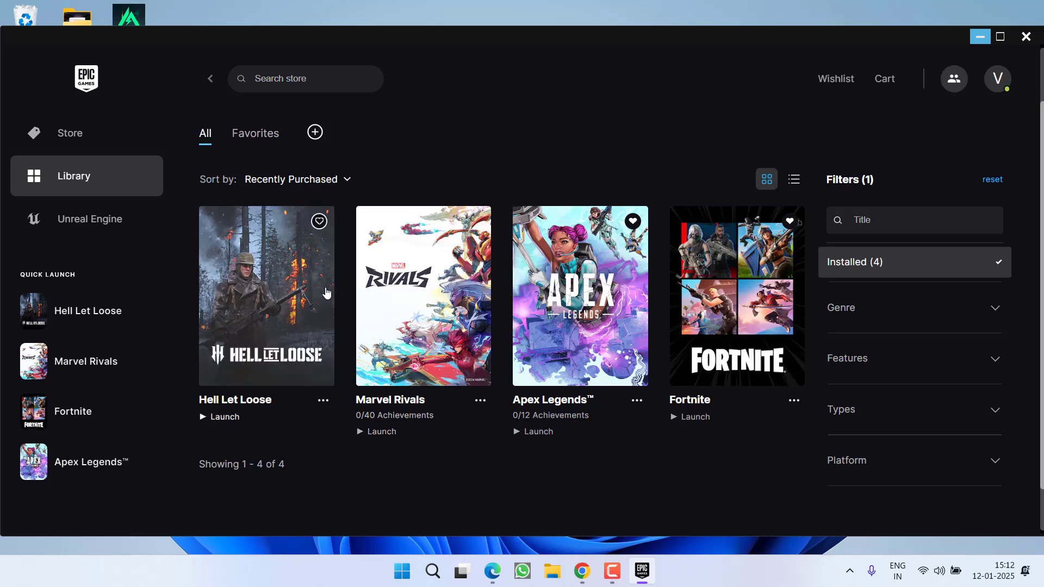
Recheck that Marvel Rivals' launch option reads -dx11, then minimize the launcher.
{"action": "left_click", "coordinate": [482, 402]}
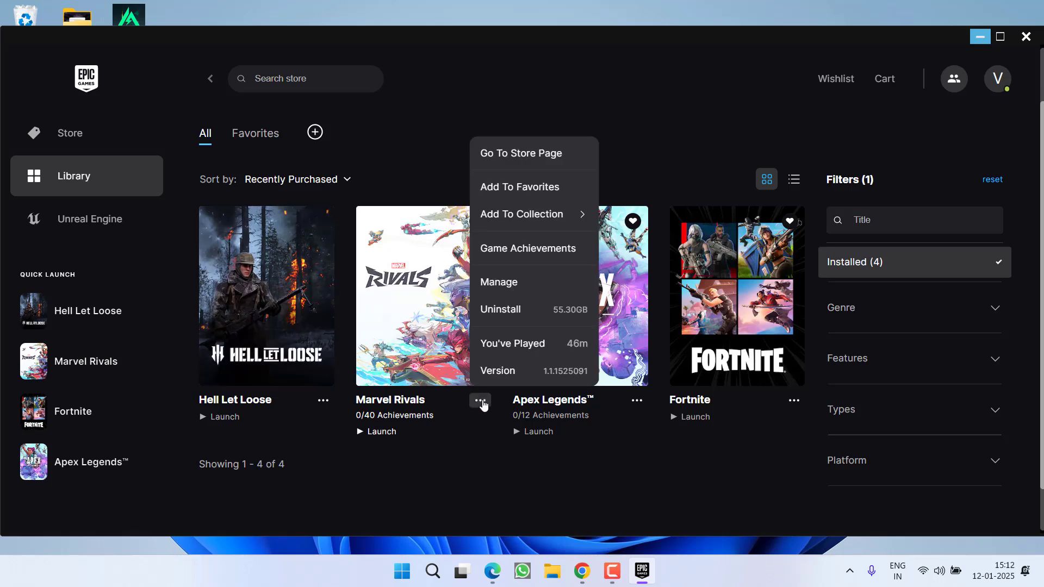
{"action": "left_click", "coordinate": [505, 286]}
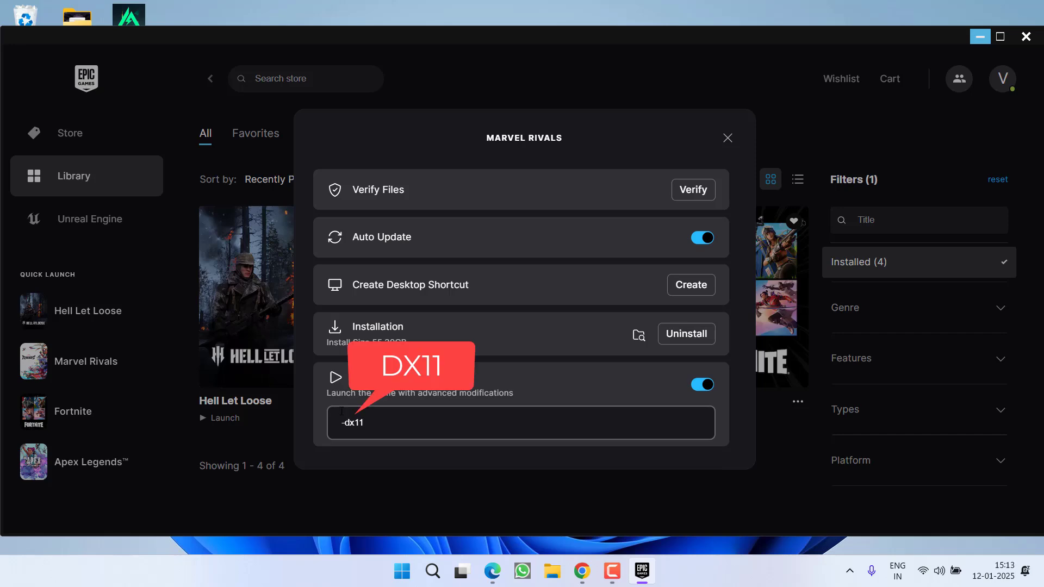
{"action": "left_click", "coordinate": [728, 136]}
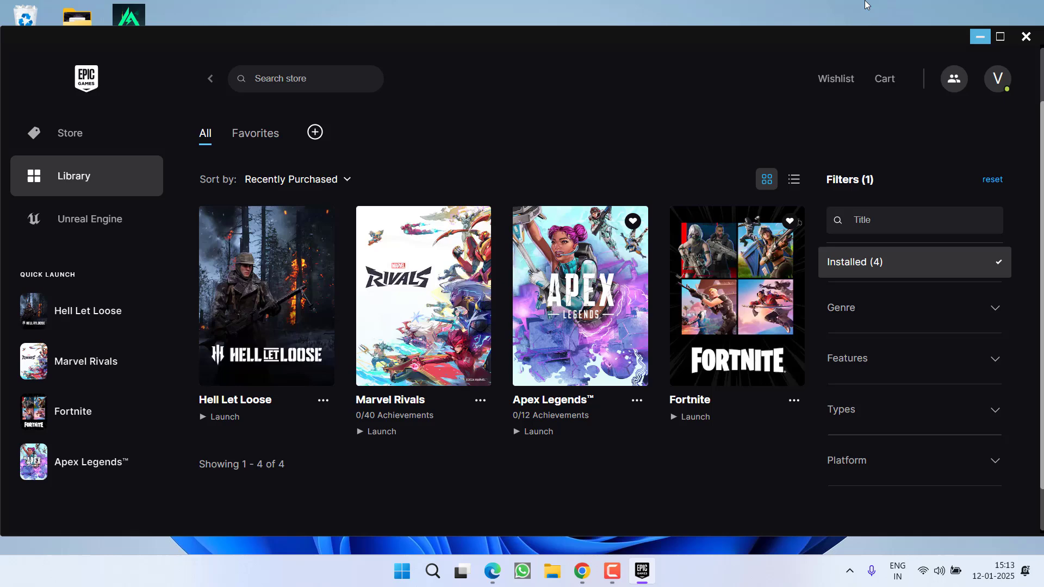
{"action": "left_click", "coordinate": [980, 37]}
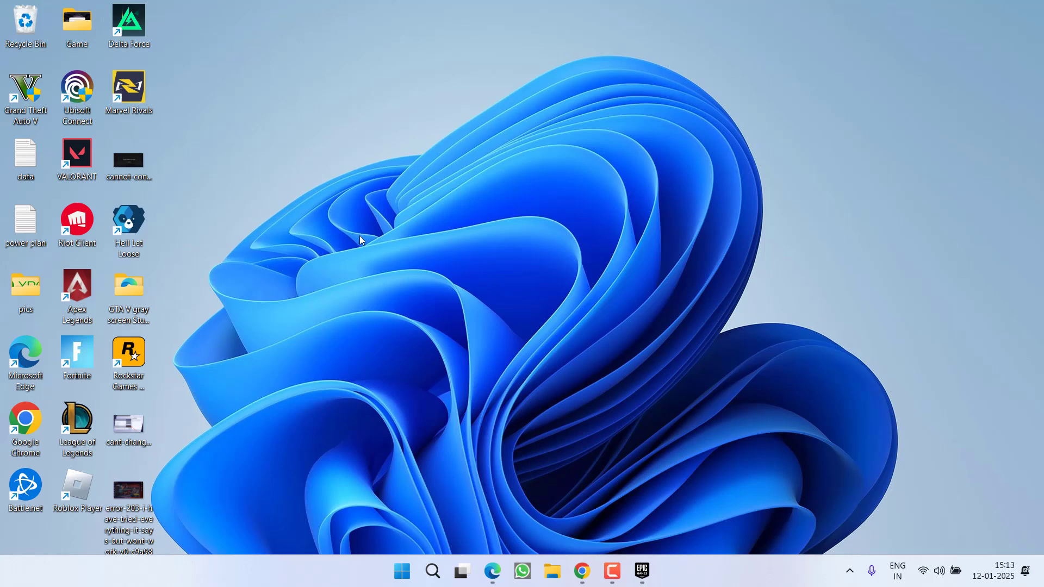
Check the Radeon RX 5500M driver in Device Manager: version 31.0.24002.92, dated 11-01-2024.
{"action": "right_click", "coordinate": [405, 566]}
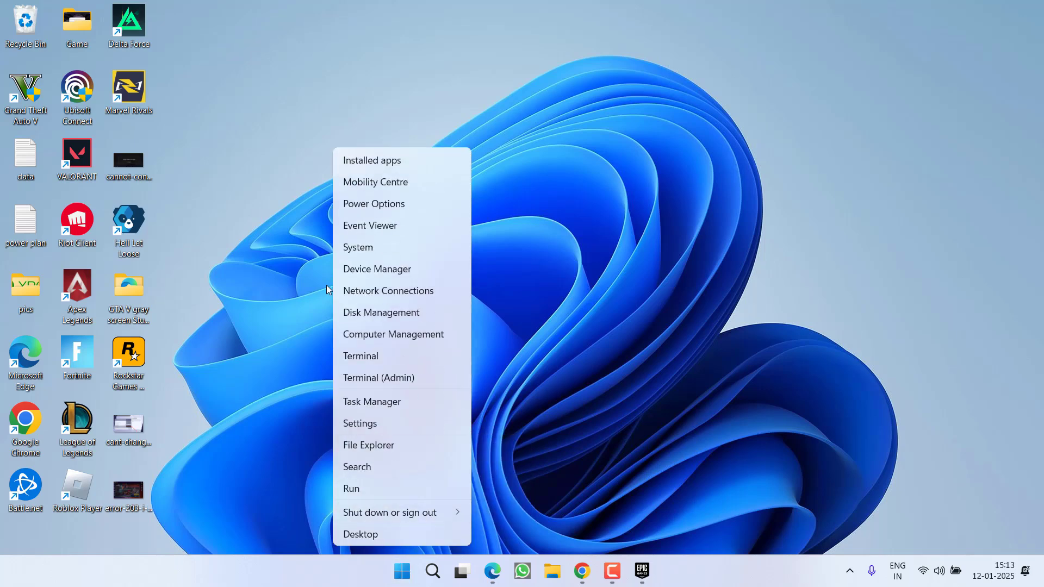
{"action": "left_click", "coordinate": [406, 274]}
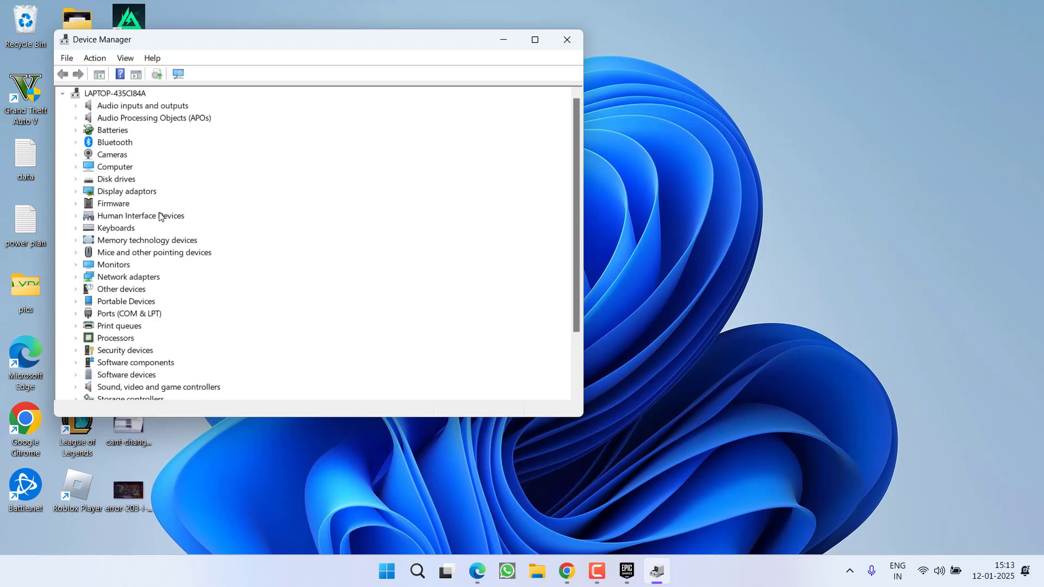
{"action": "double_click", "coordinate": [139, 192]}
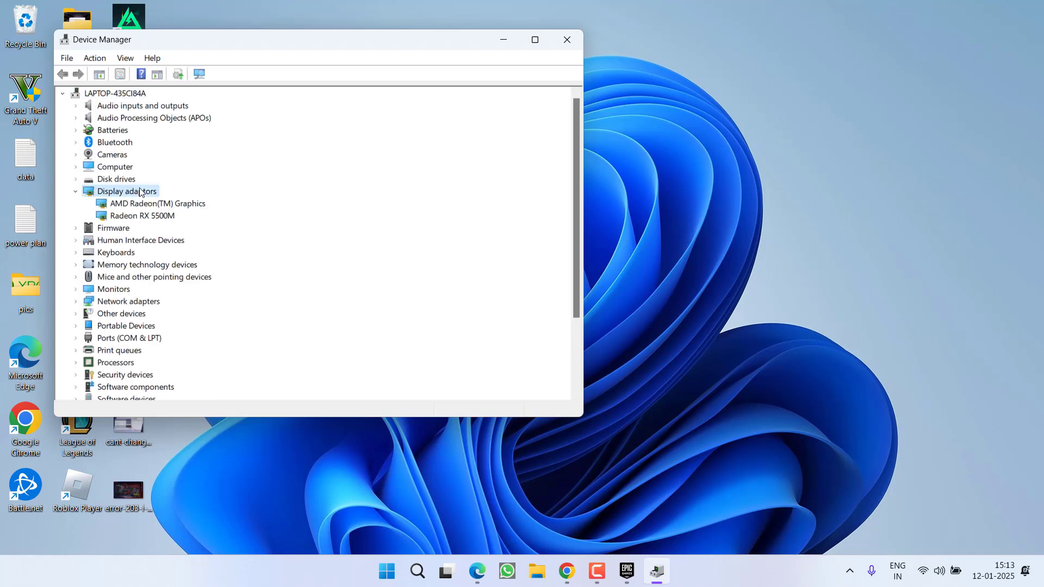
{"action": "left_click", "coordinate": [146, 216]}
{"action": "right_click", "coordinate": [145, 218]}
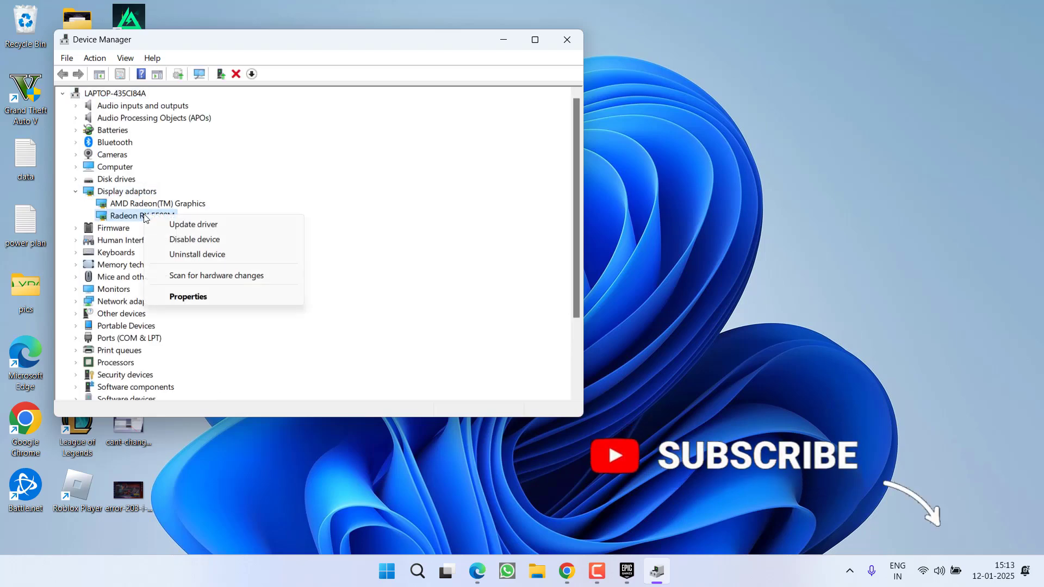
{"action": "left_click", "coordinate": [194, 298]}
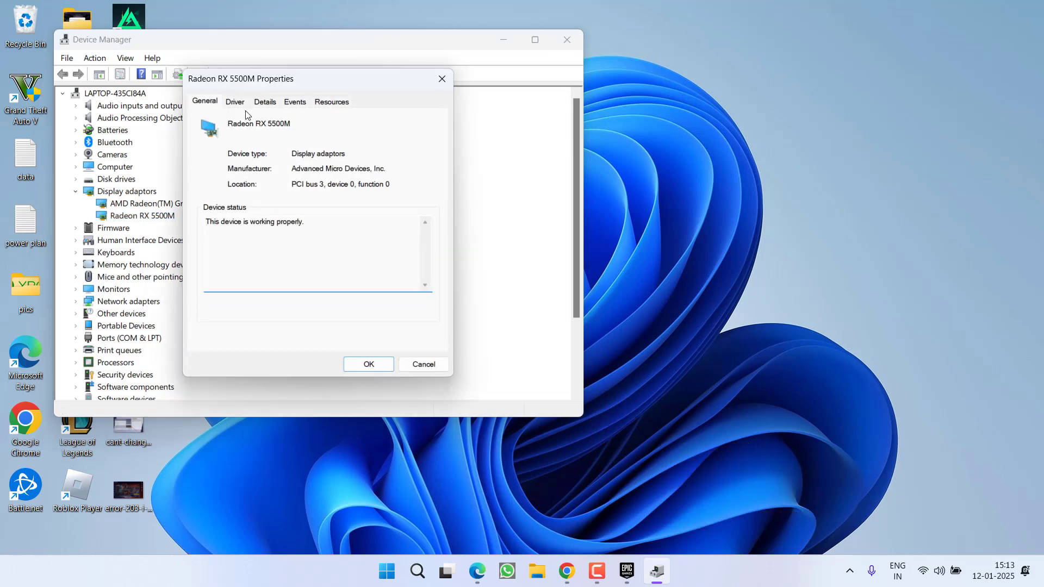
{"action": "left_click", "coordinate": [235, 103]}
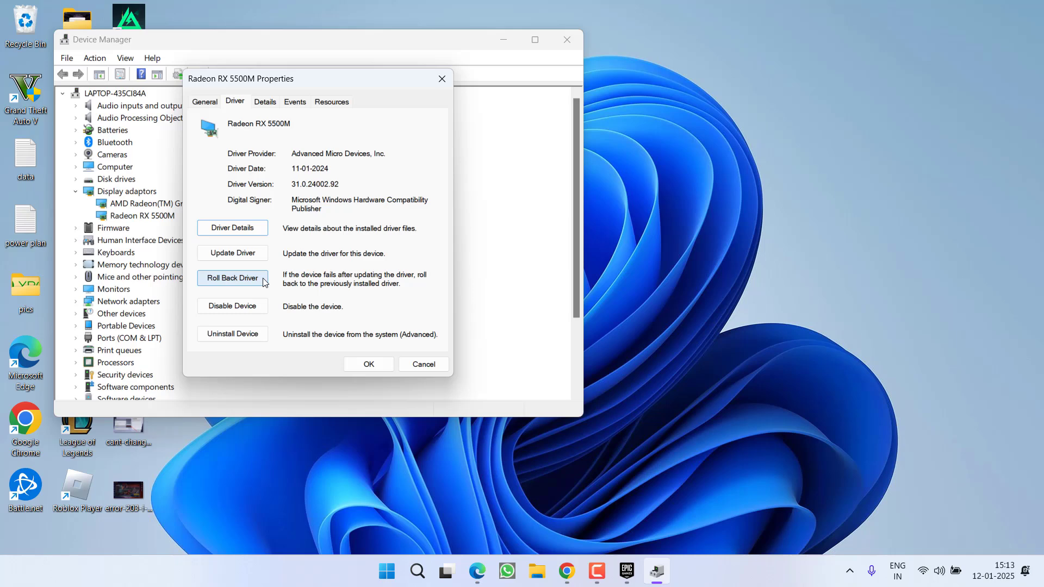
{"action": "left_click", "coordinate": [424, 364]}
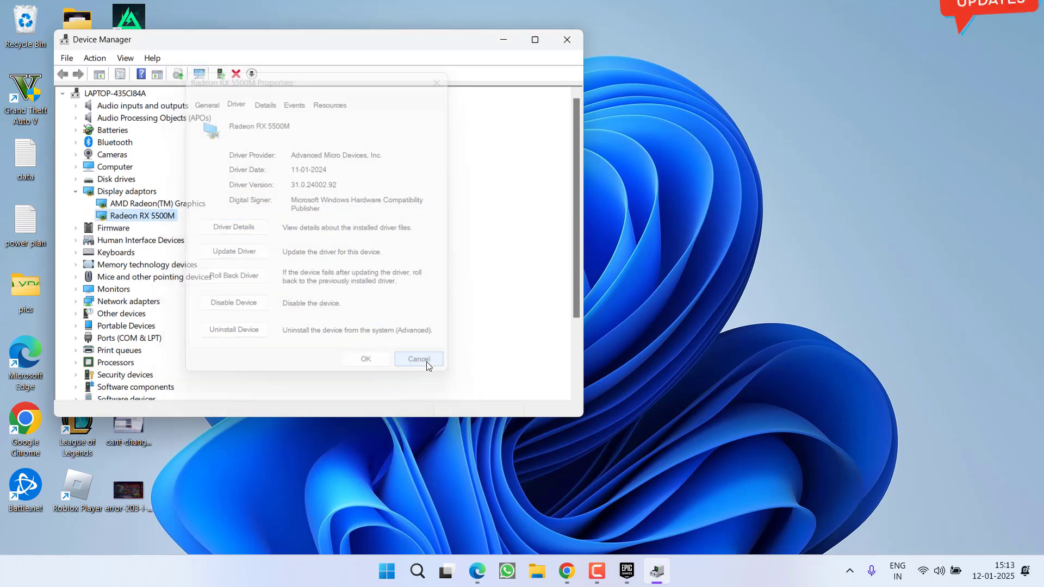
{"action": "left_click", "coordinate": [568, 42]}
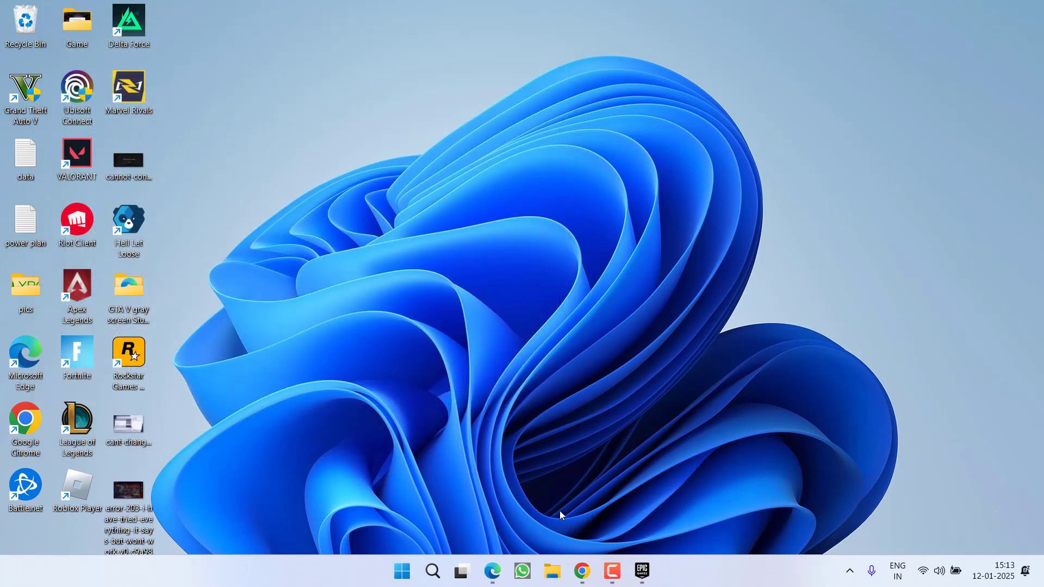
Scroll through AMD's Windows 10/11 driver download page, then switch to NVIDIA's GeForce Drivers page.
{"action": "left_click", "coordinate": [580, 569]}
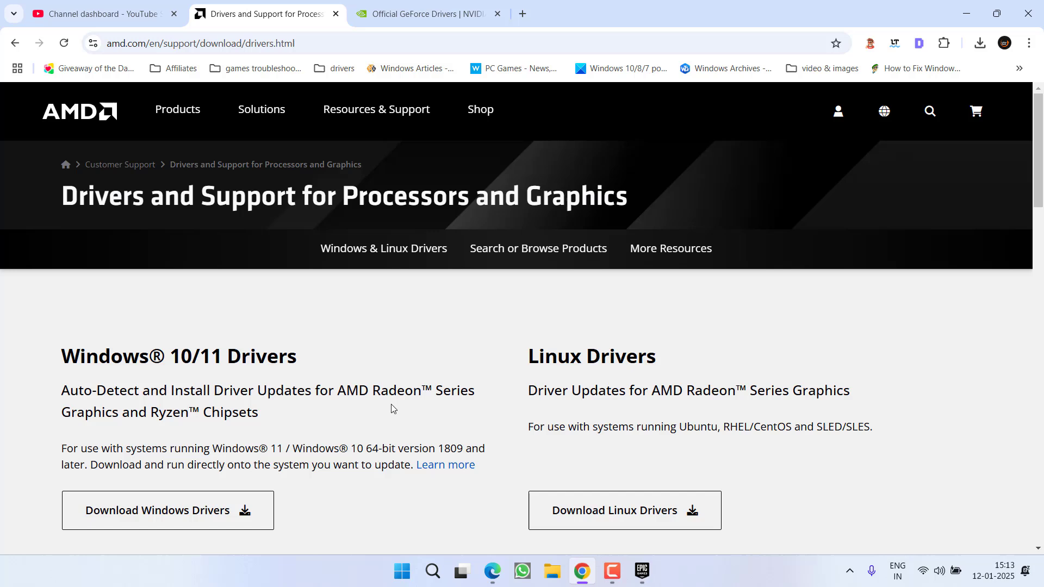
{"action": "scroll", "coordinate": [361, 368], "scroll_direction": "down", "scroll_amount": 1}
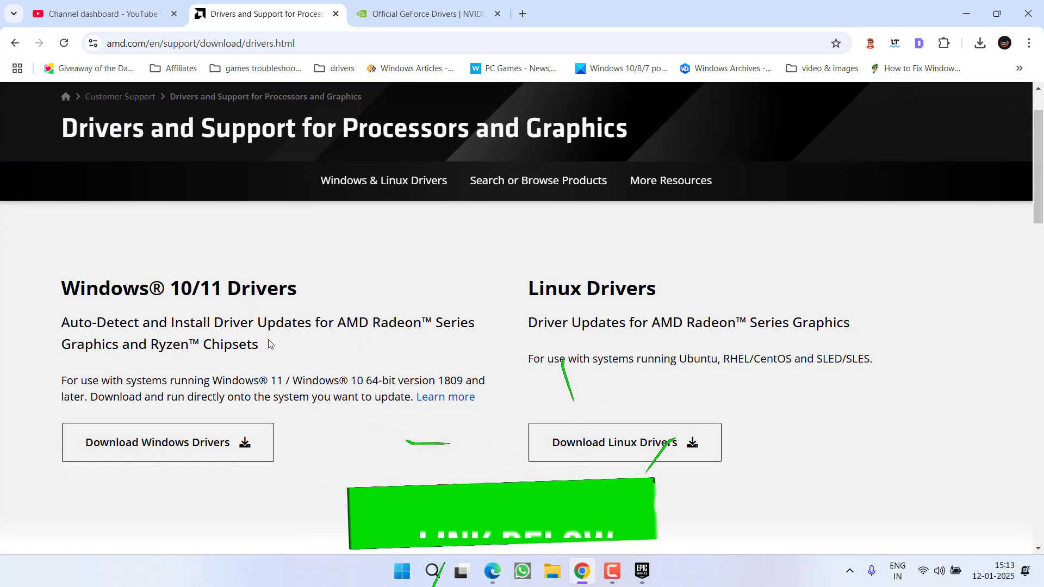
{"action": "scroll", "coordinate": [275, 305], "scroll_direction": "down", "scroll_amount": 2}
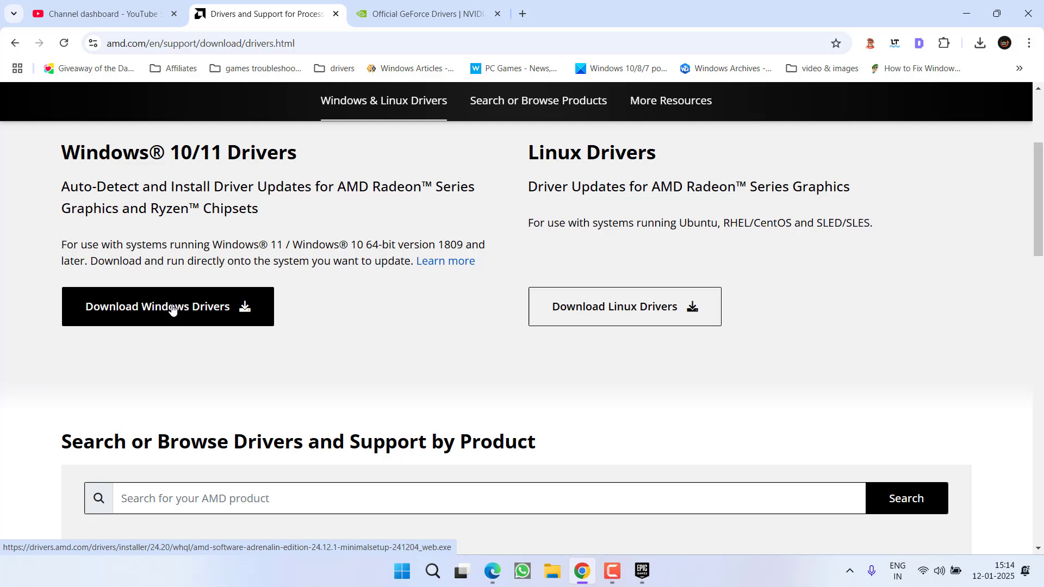
{"action": "left_click", "coordinate": [419, 14]}
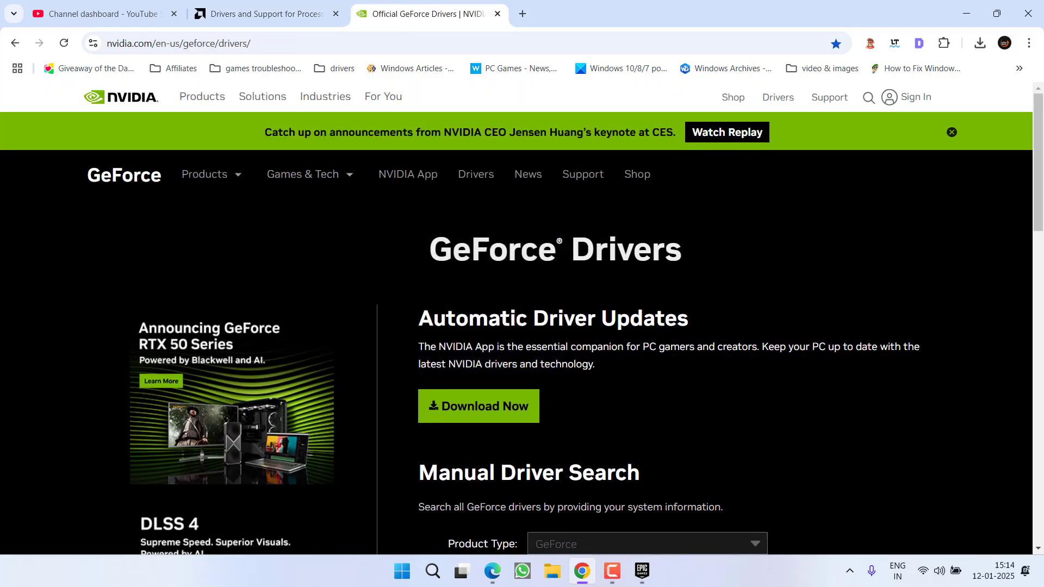
Reach the NVIDIA App download page, start the installer download, then cancel the save.
{"action": "scroll", "coordinate": [455, 270], "scroll_direction": "down", "scroll_amount": 2}
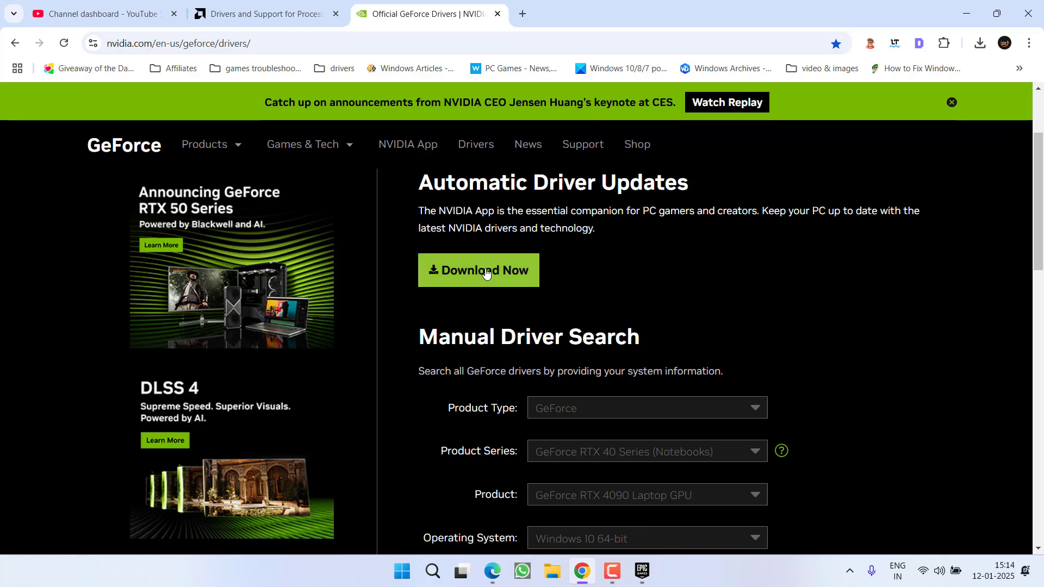
{"action": "left_click", "coordinate": [484, 273]}
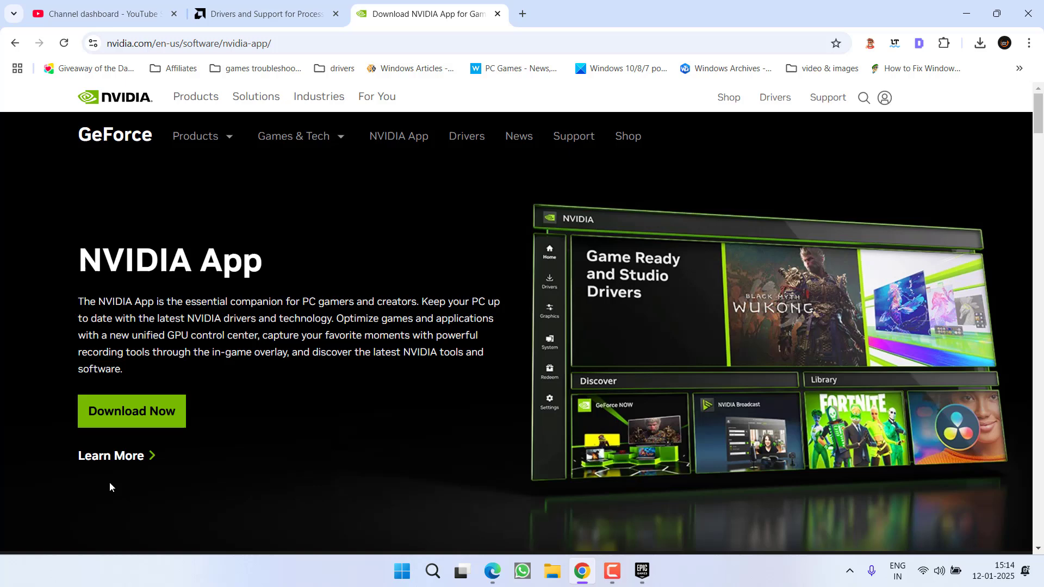
{"action": "left_click", "coordinate": [148, 412]}
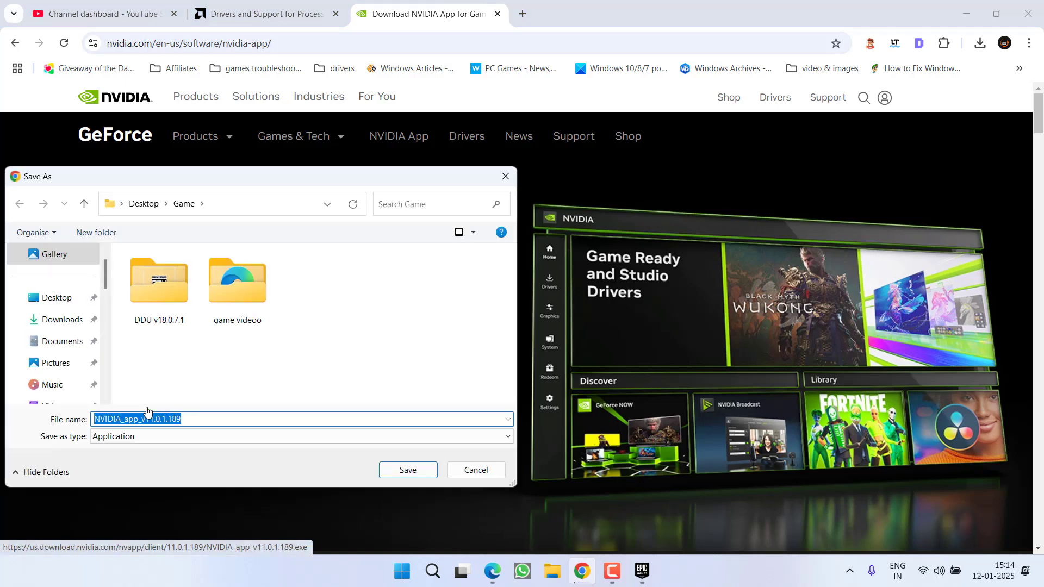
{"action": "left_click", "coordinate": [482, 473]}
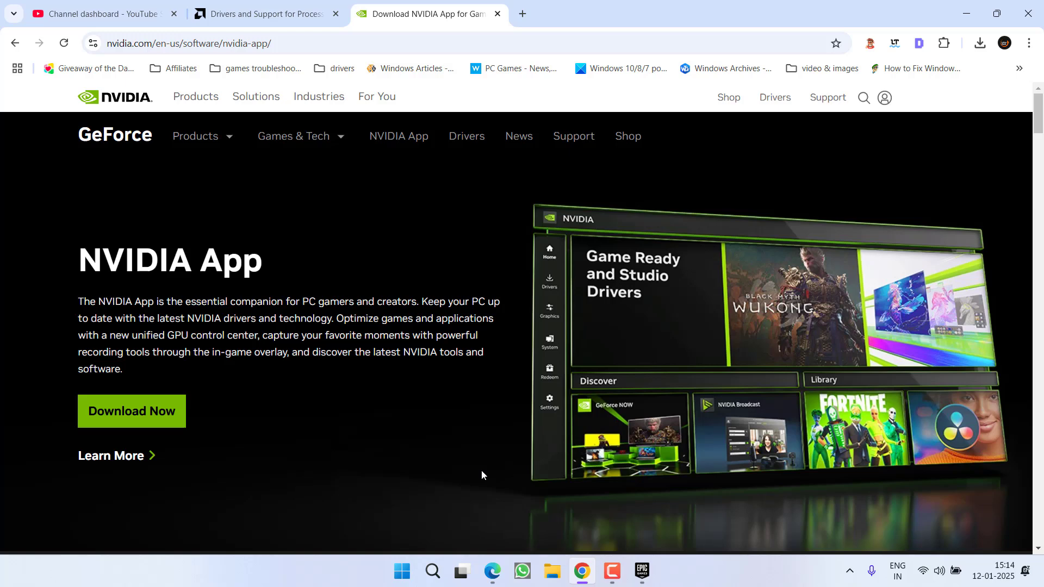
{"action": "left_click", "coordinate": [966, 14]}
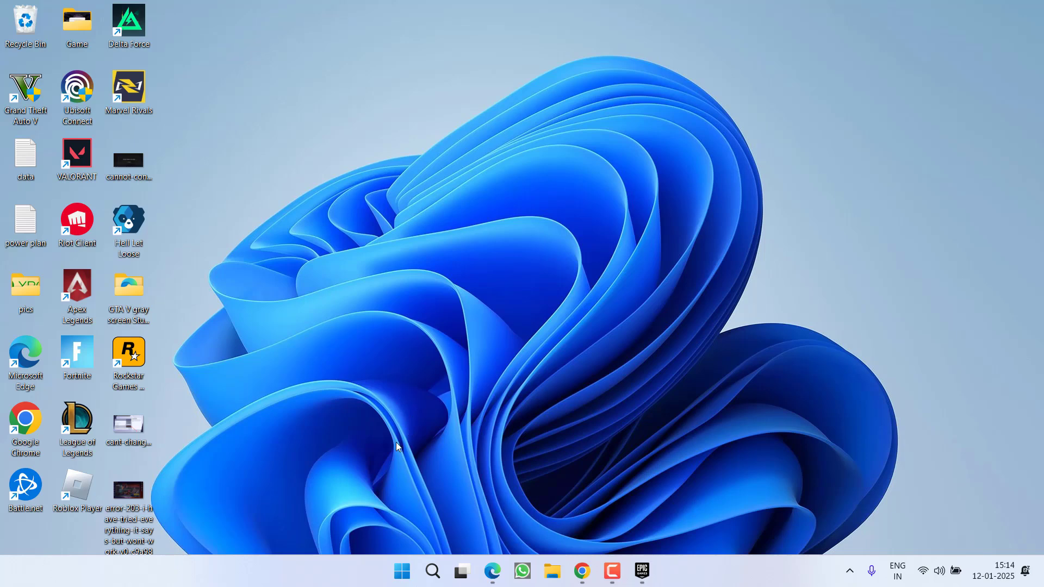
Open Programs and Features with appwiz.cpl and bring up the Windows Features list.
{"action": "right_click", "coordinate": [402, 571]}
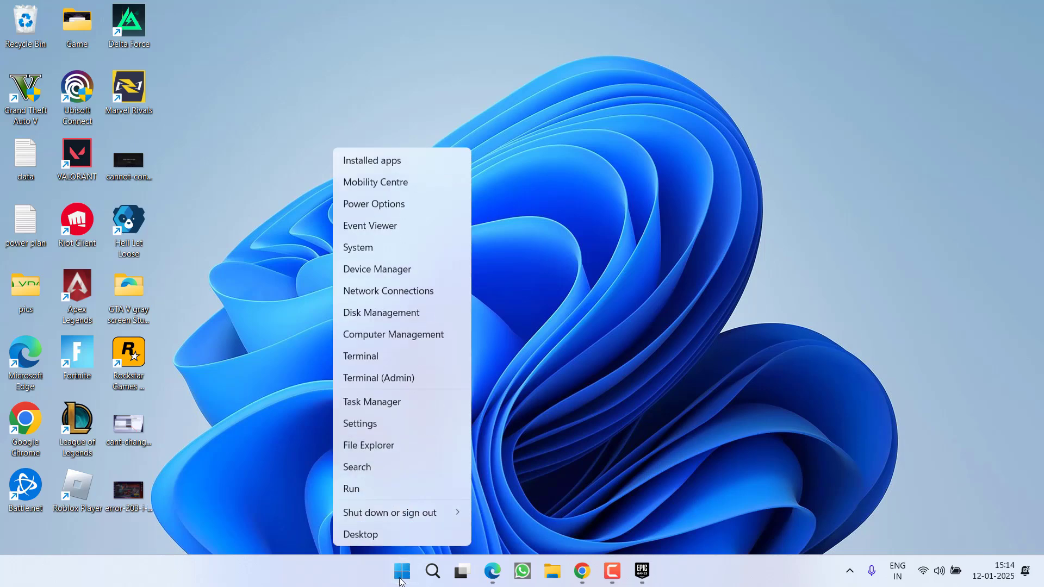
{"action": "left_click", "coordinate": [372, 491]}
{"action": "type", "text": "app"}
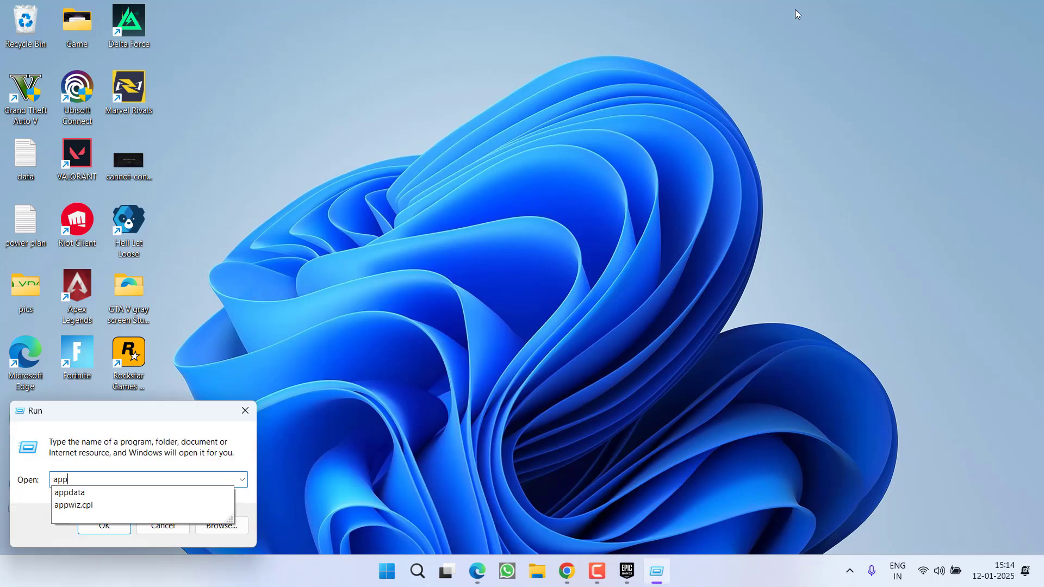
{"action": "type", "text": "wiz.cpl"}
{"action": "key", "text": "Return"}
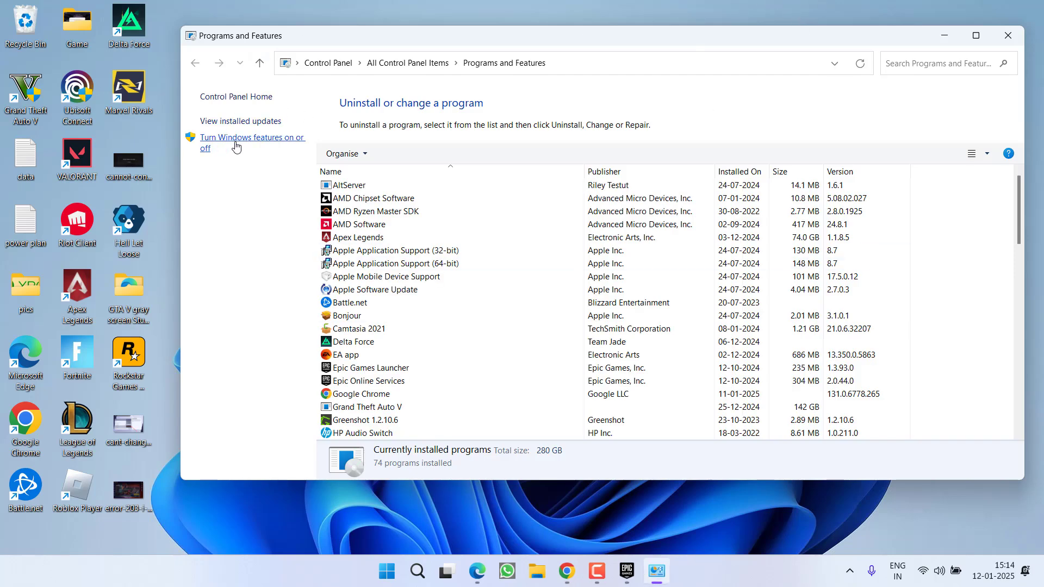
{"action": "left_click", "coordinate": [278, 143]}
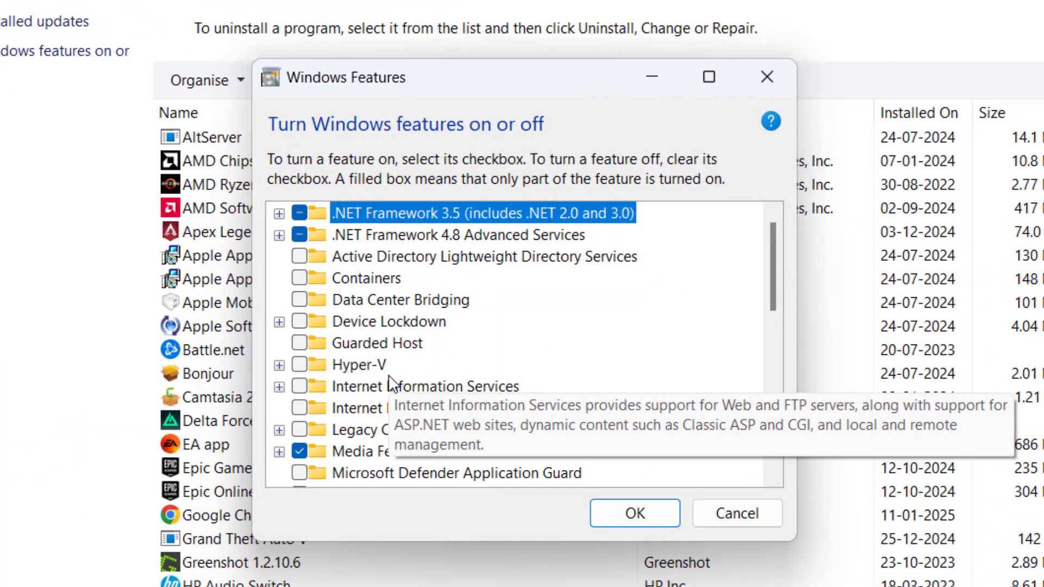
Enable DirectPlay under Legacy Components and apply the Windows feature changes.
{"action": "left_click", "coordinate": [365, 425]}
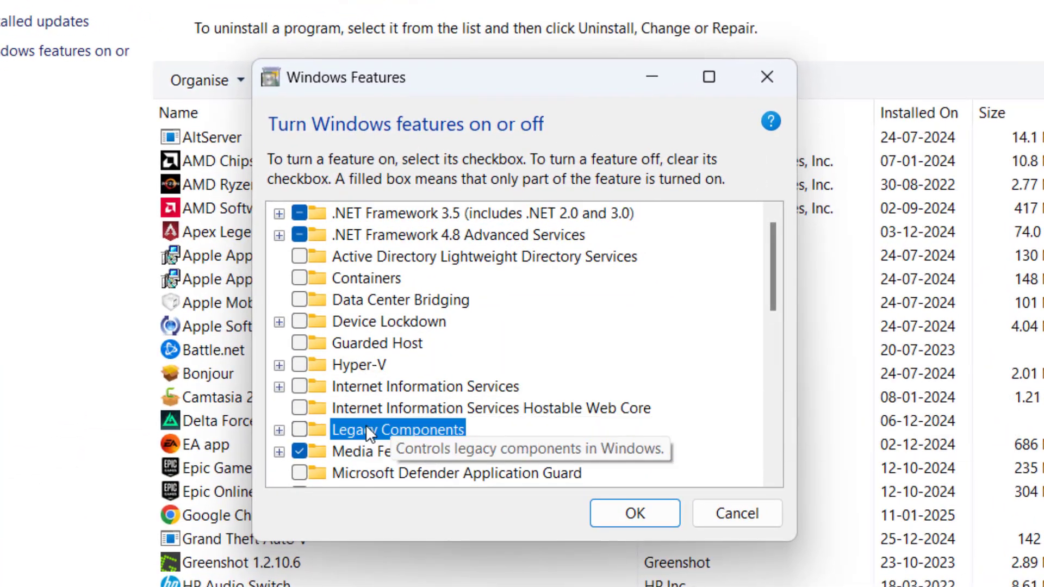
{"action": "scroll", "coordinate": [468, 416], "scroll_direction": "down", "scroll_amount": 1}
{"action": "scroll", "coordinate": [394, 391], "scroll_direction": "down", "scroll_amount": 1}
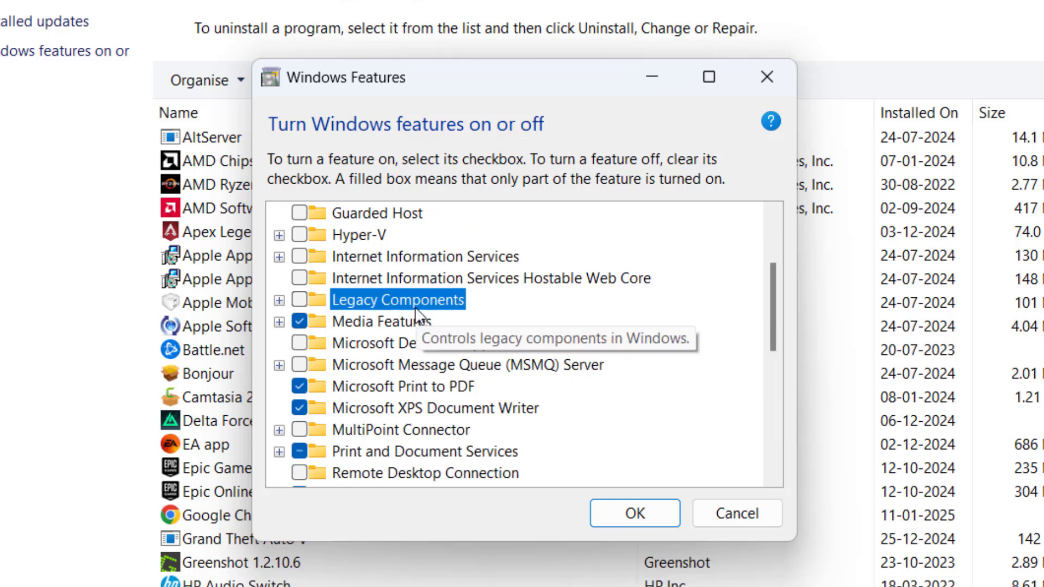
{"action": "left_click", "coordinate": [279, 301]}
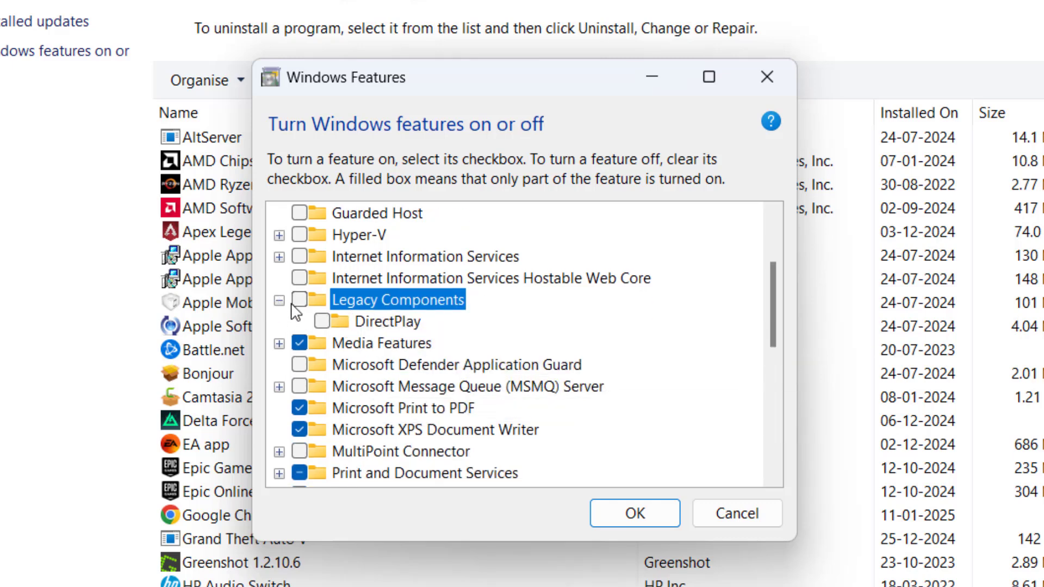
{"action": "left_click", "coordinate": [322, 321]}
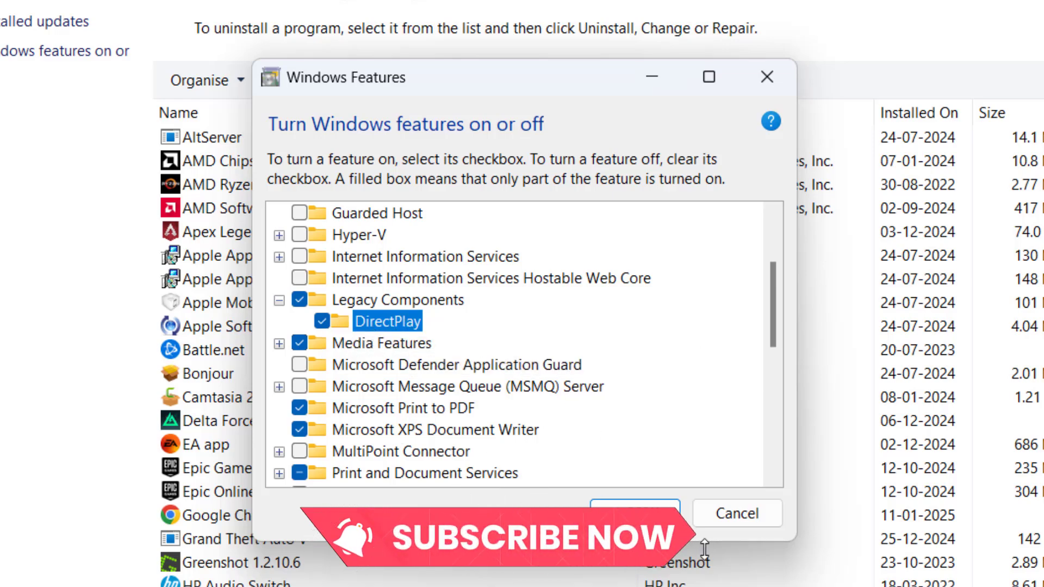
{"action": "left_click", "coordinate": [640, 522]}
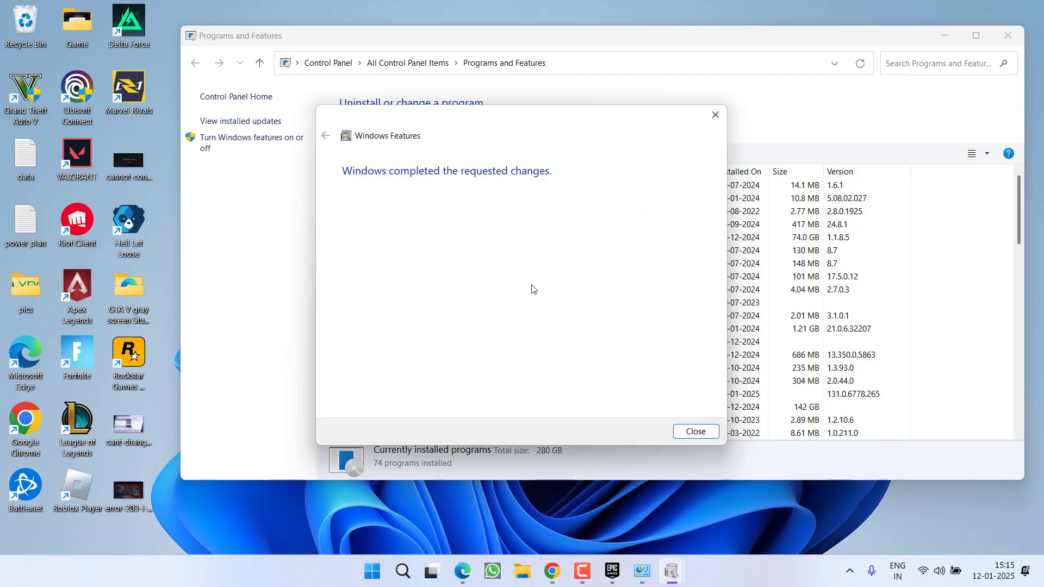
{"action": "left_click", "coordinate": [696, 431]}
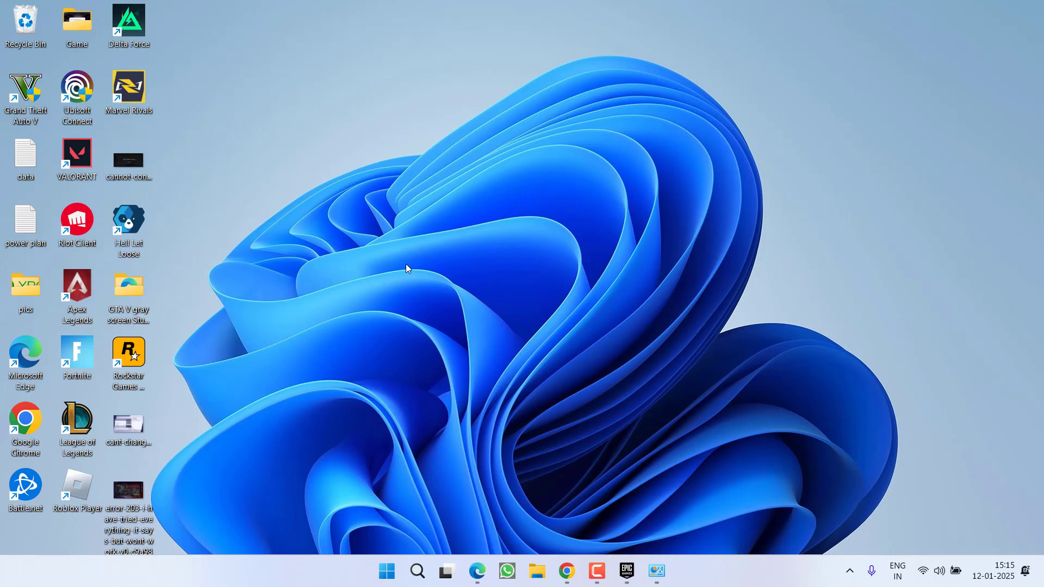
Open Xbox Game Bar from search to check DirectX 12 Ultimate support, then close it.
{"action": "key", "text": "super"}
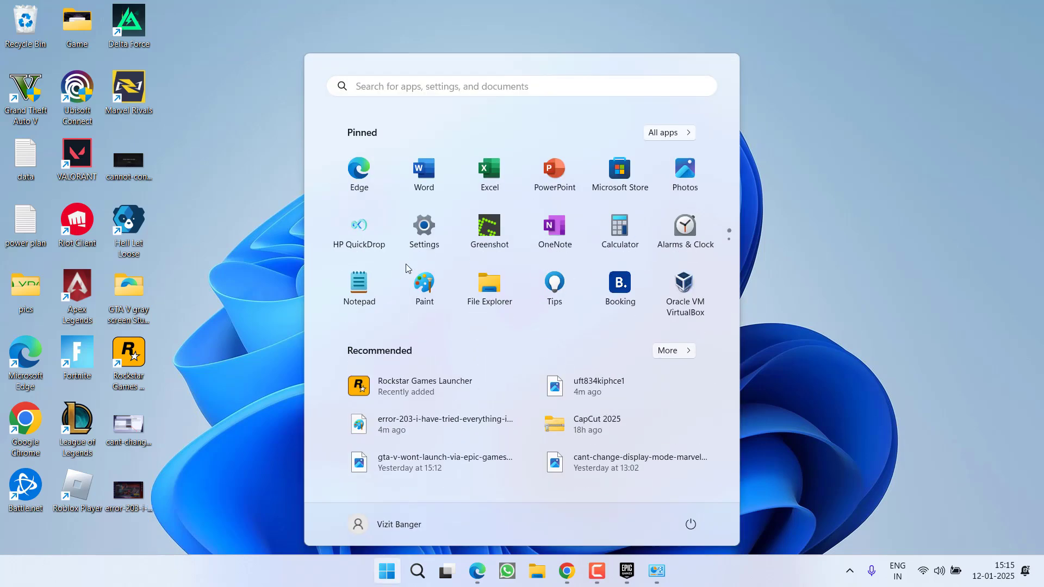
{"action": "type", "text": "gamebar"}
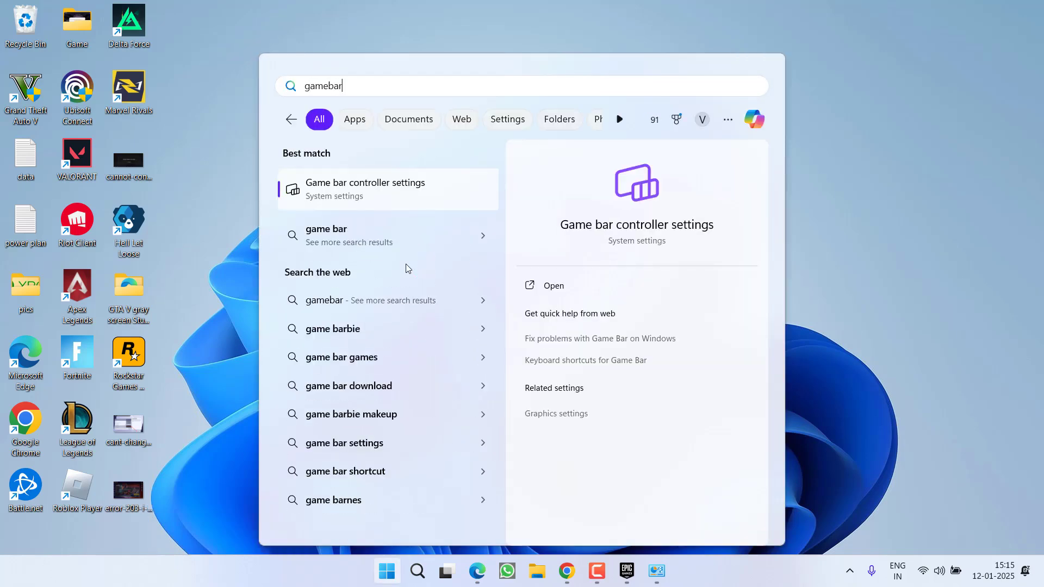
{"action": "key", "text": "BackSpace"}
{"action": "key", "text": "BackSpace"}
{"action": "key", "text": "BackSpace"}
{"action": "type", "text": "bar"}
{"action": "key", "text": "Return"}
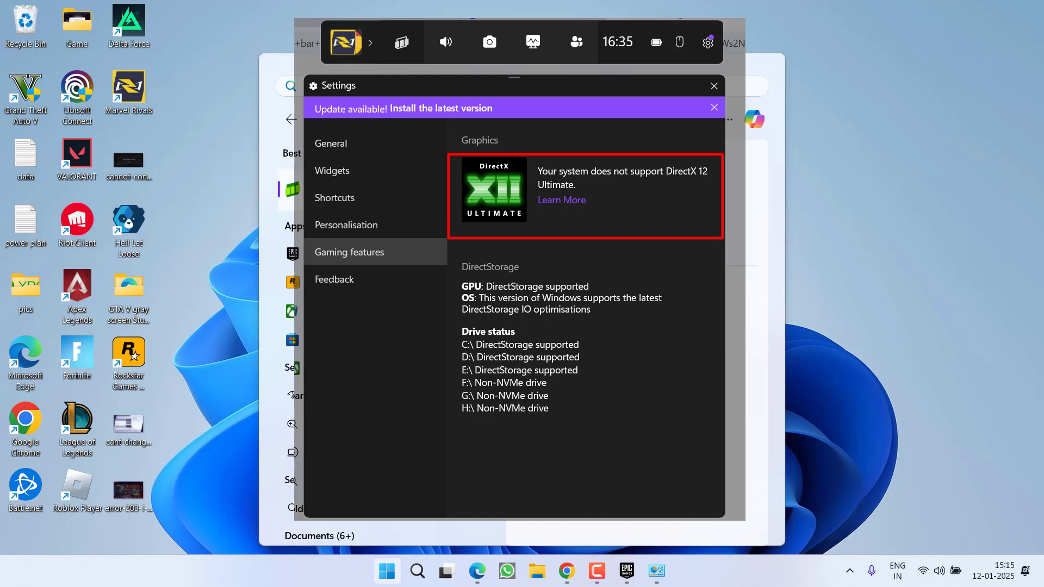
{"action": "key", "text": "Escape"}
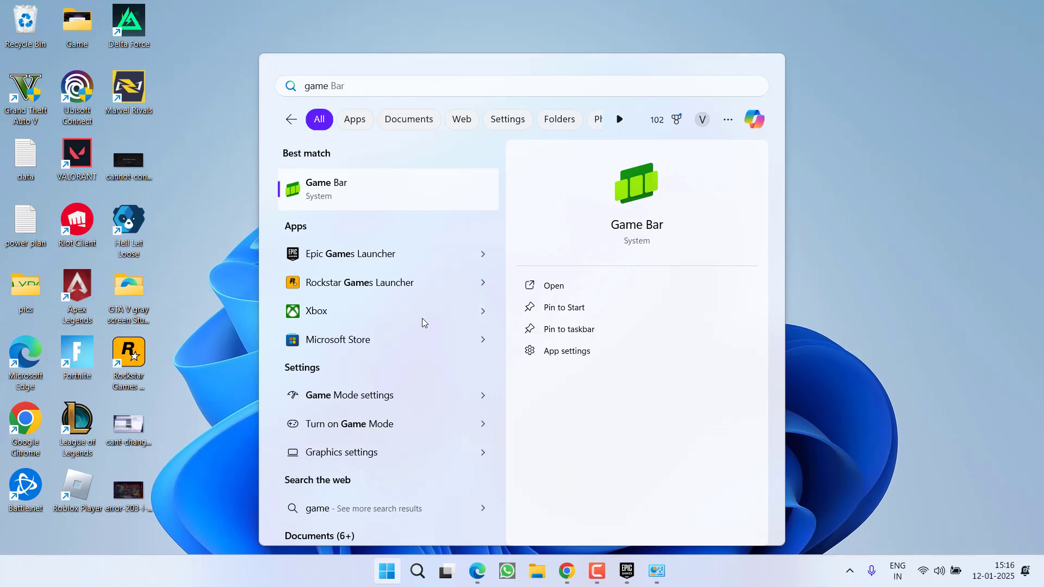
{"action": "left_click", "coordinate": [877, 91]}
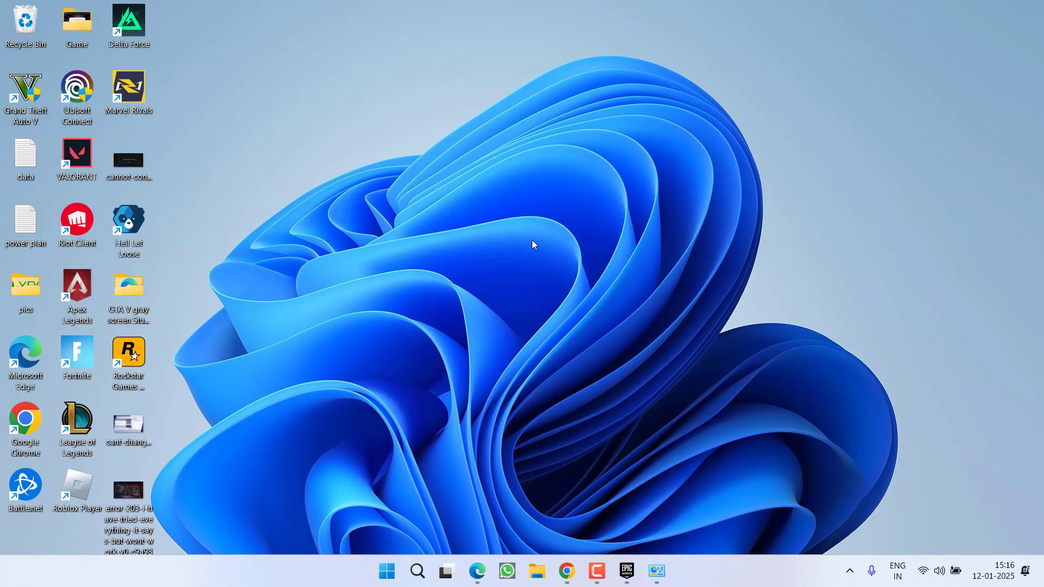